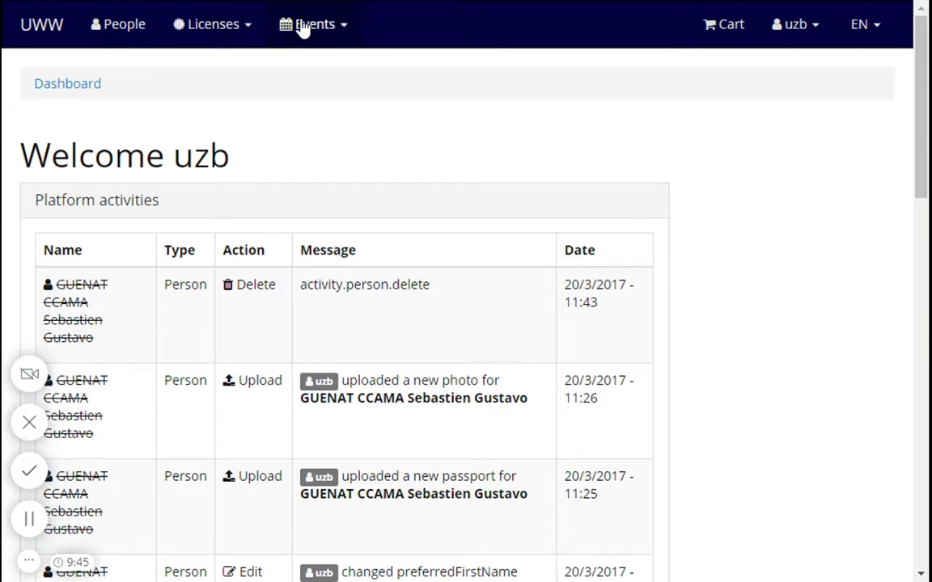
Step: Search People across all types for the athlete's family name, getting 0 results
click(121, 29)
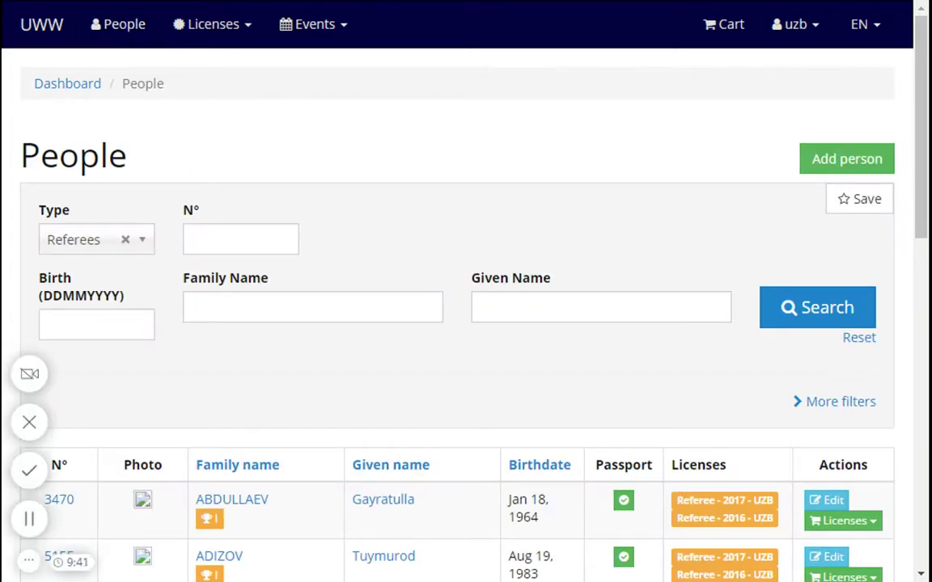
click(126, 240)
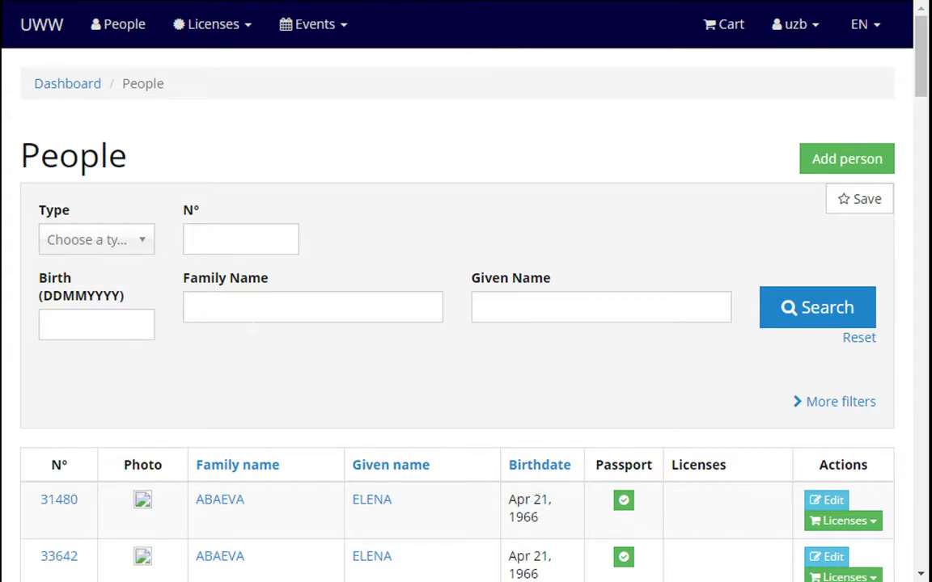
click(243, 307)
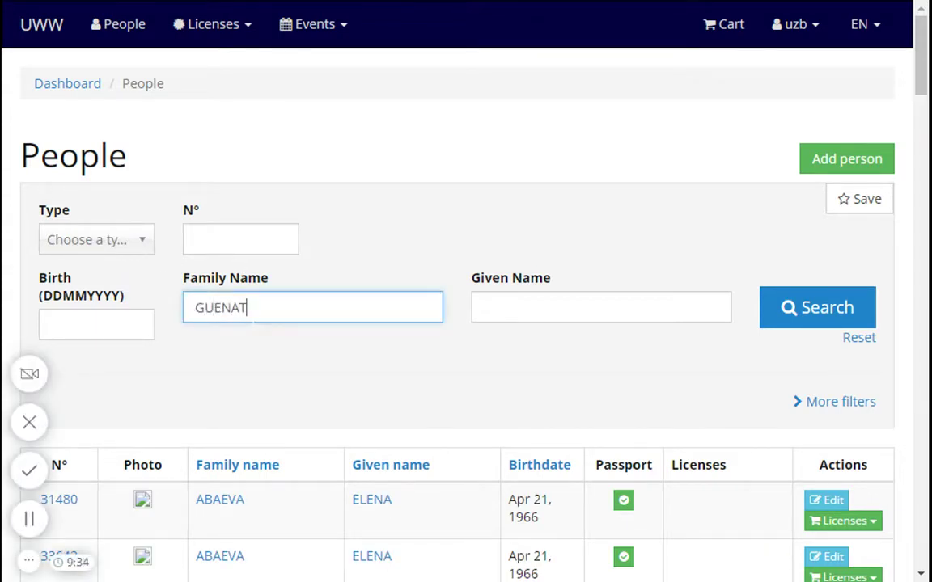
key(Return)
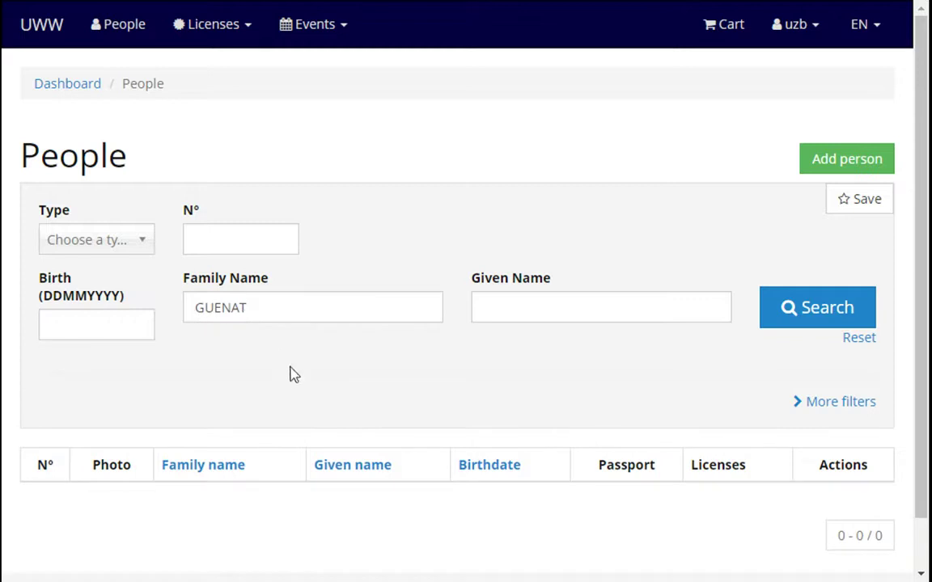
scroll(299, 404, down, 1)
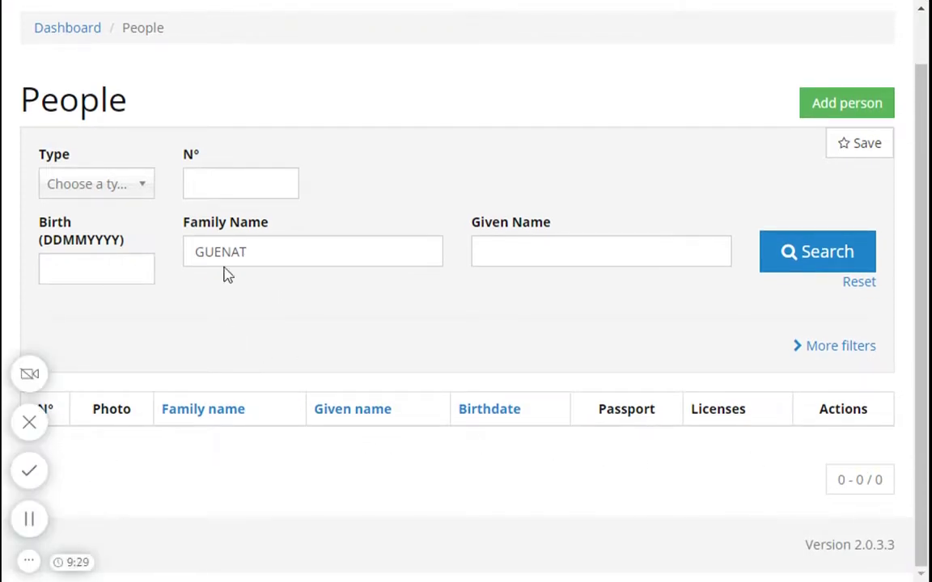
click(845, 104)
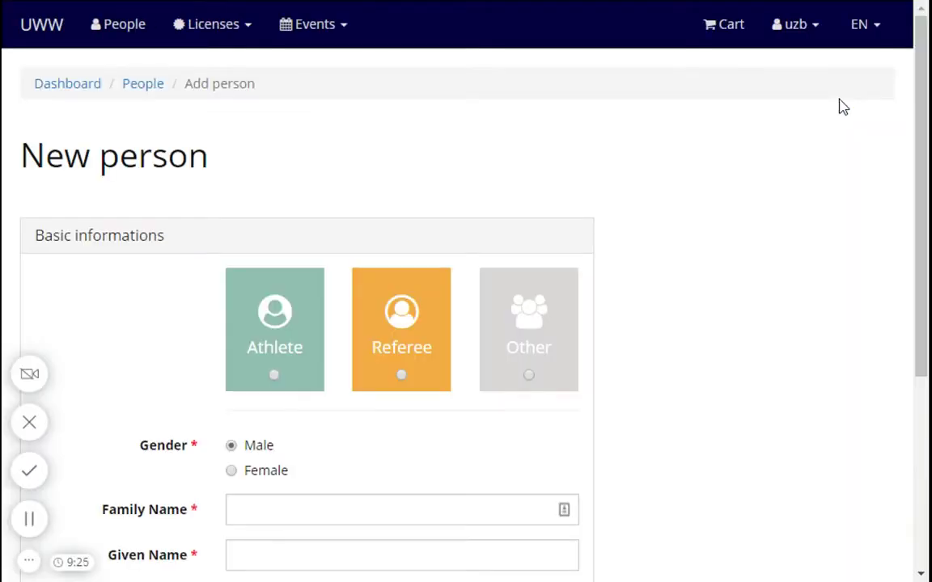
Step: Enter a new athlete's family name, given name and birth date 31/01/1983
drag(20, 156, 216, 198)
click(227, 188)
click(274, 377)
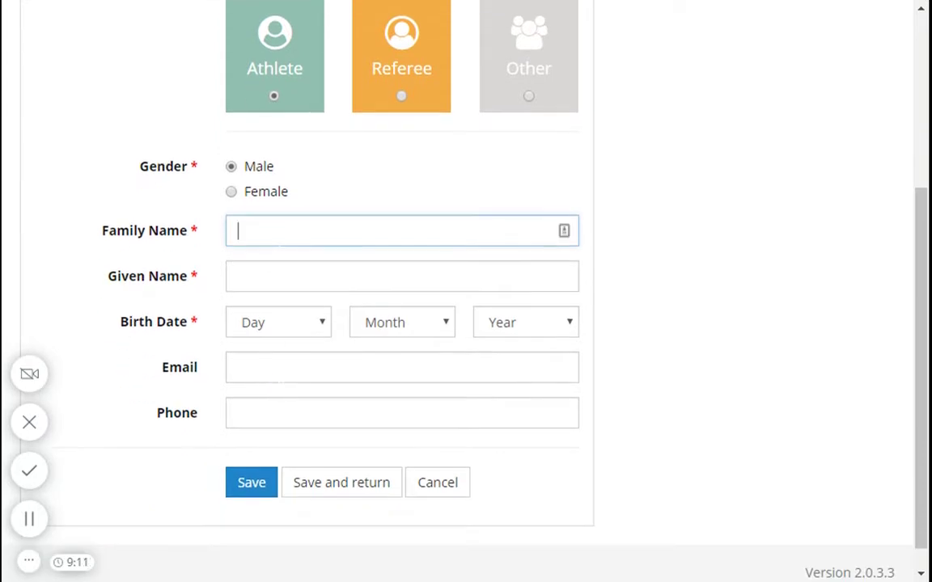
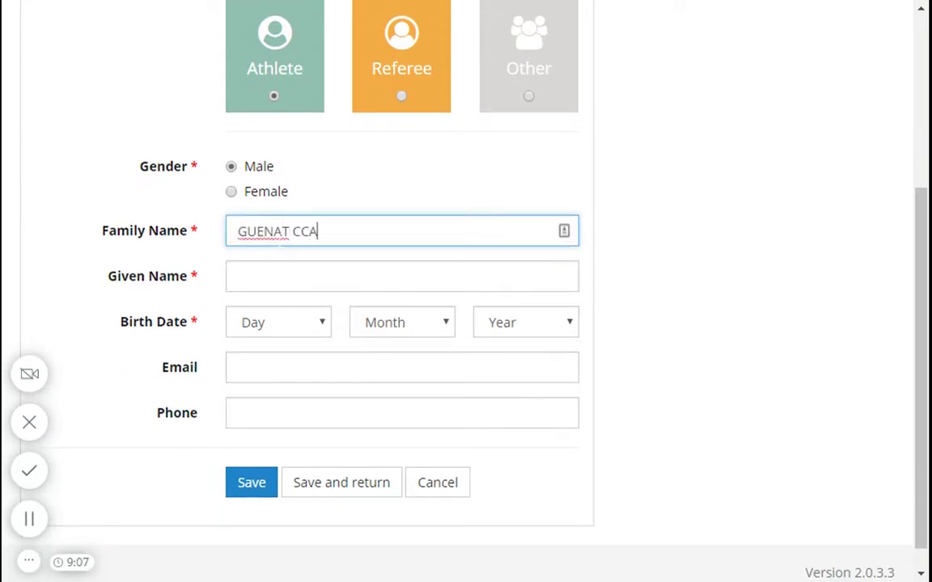
key(Tab)
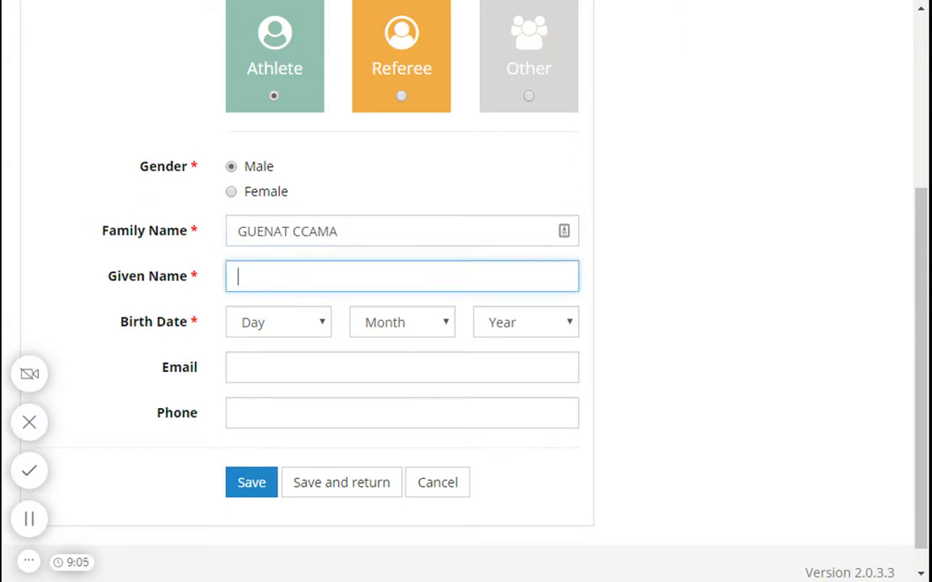
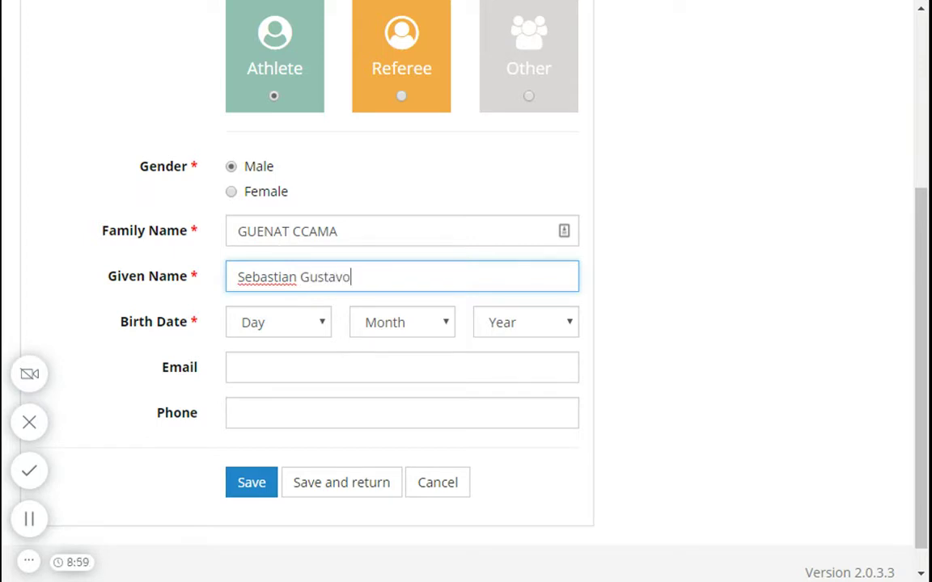
key(Tab)
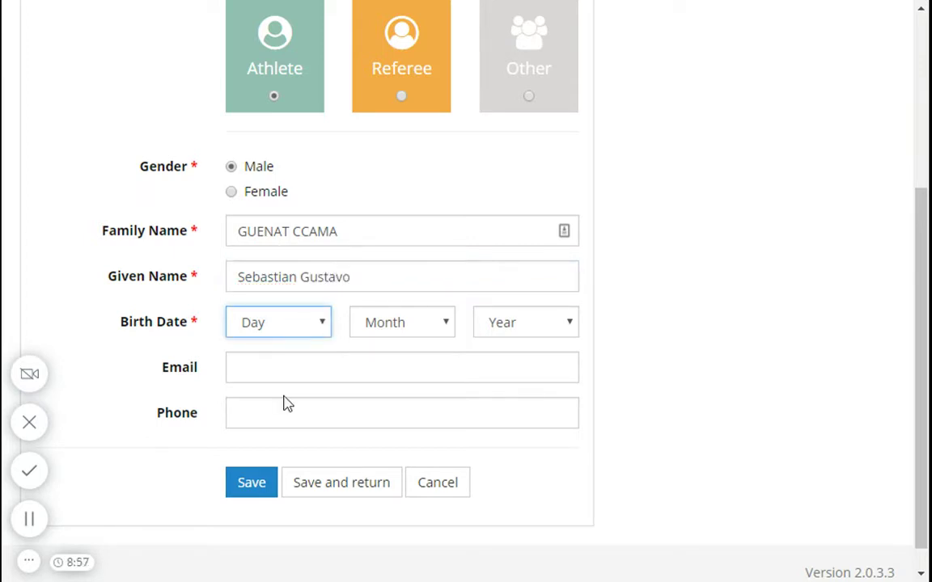
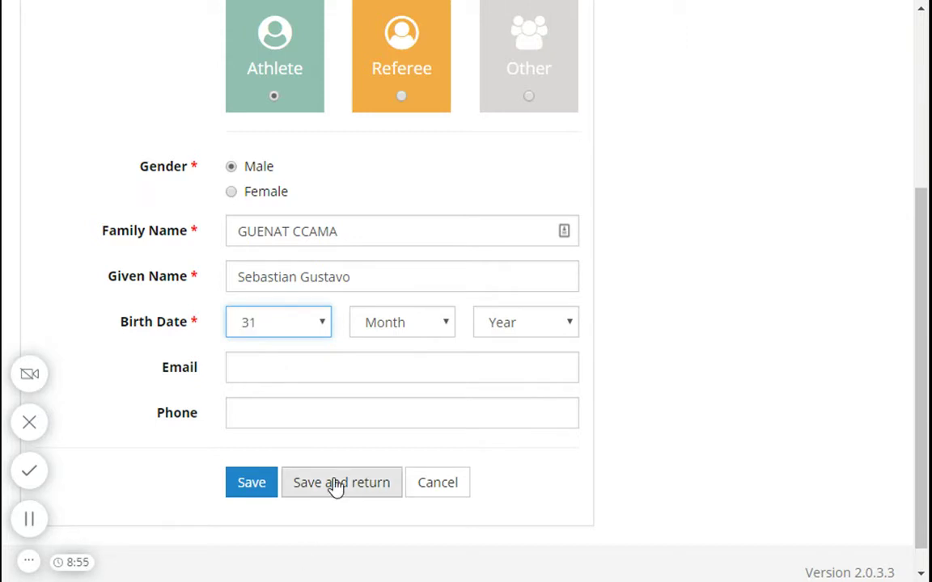
key(Tab)
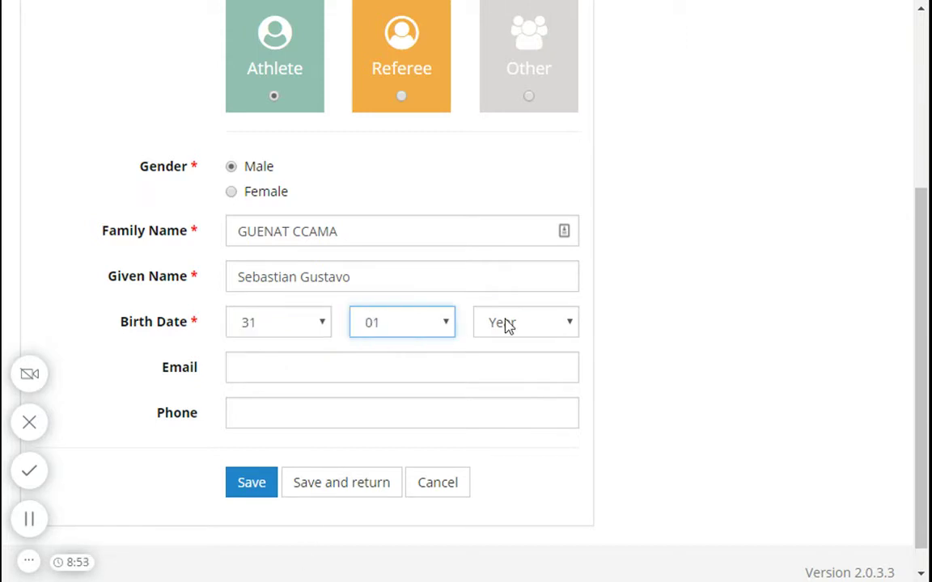
key(Tab)
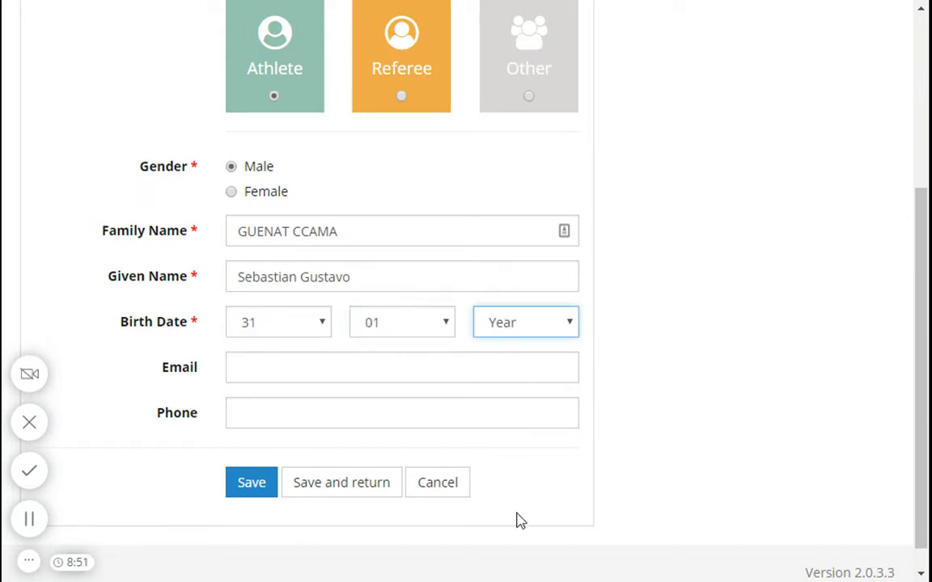
Step: Accept the suggested e-mail and phone number, then save the athlete record
key(Tab)
text(s)
click(301, 392)
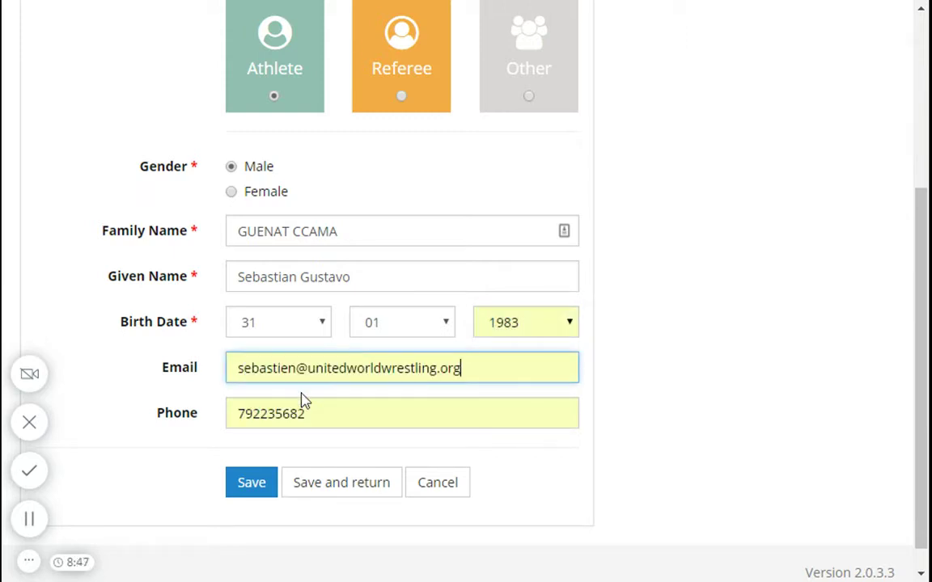
click(303, 411)
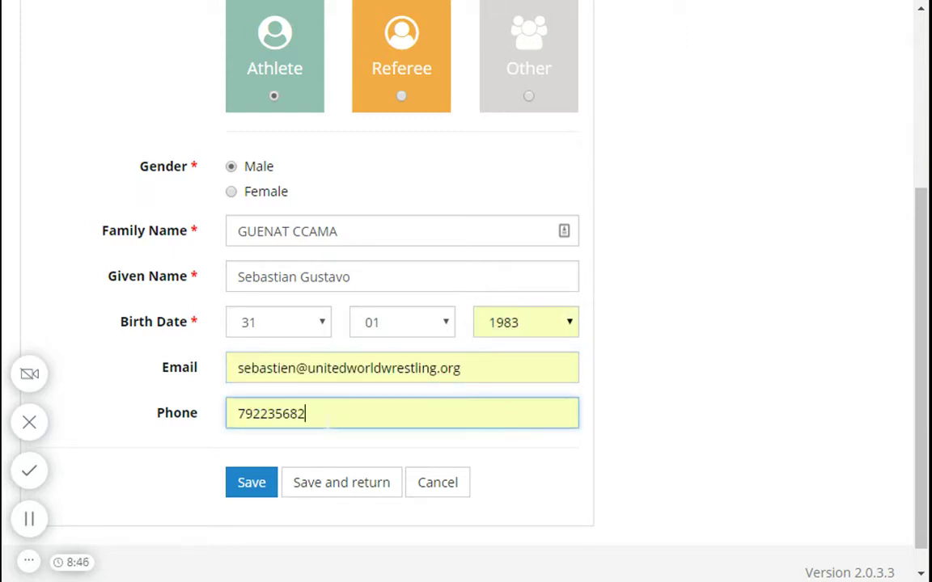
click(257, 483)
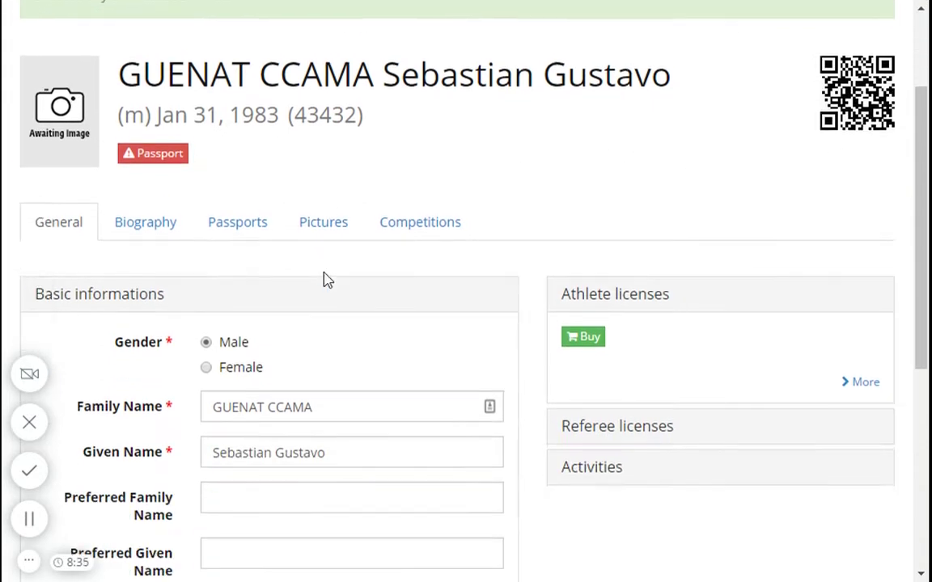
Step: Copy the first family name word into Preferred Family Name
scroll(325, 277, down, 5)
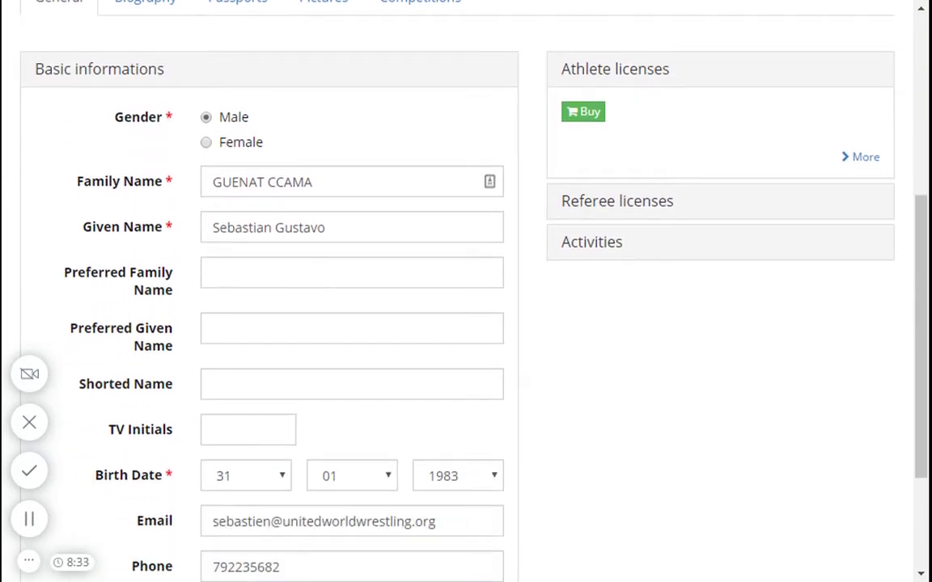
drag(64, 272, 172, 295)
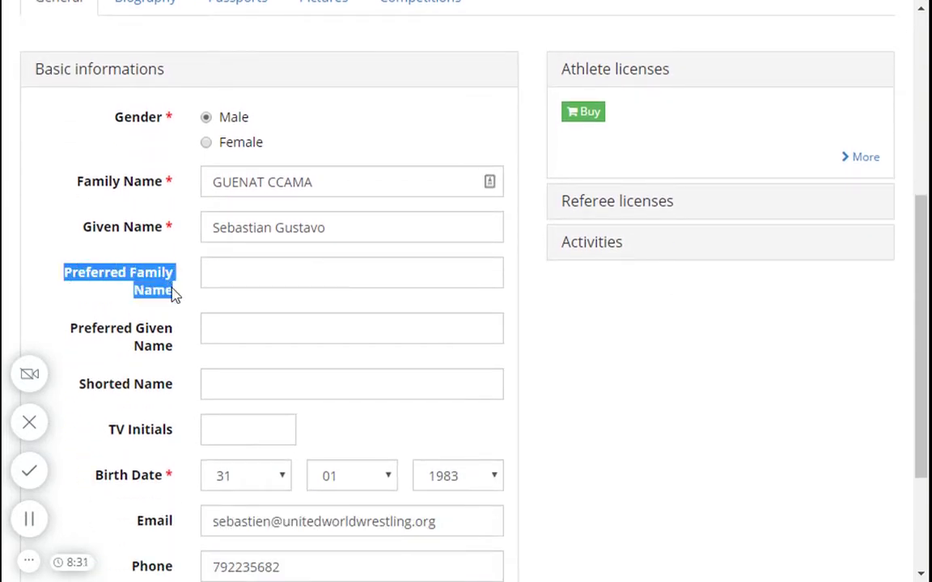
click(245, 182)
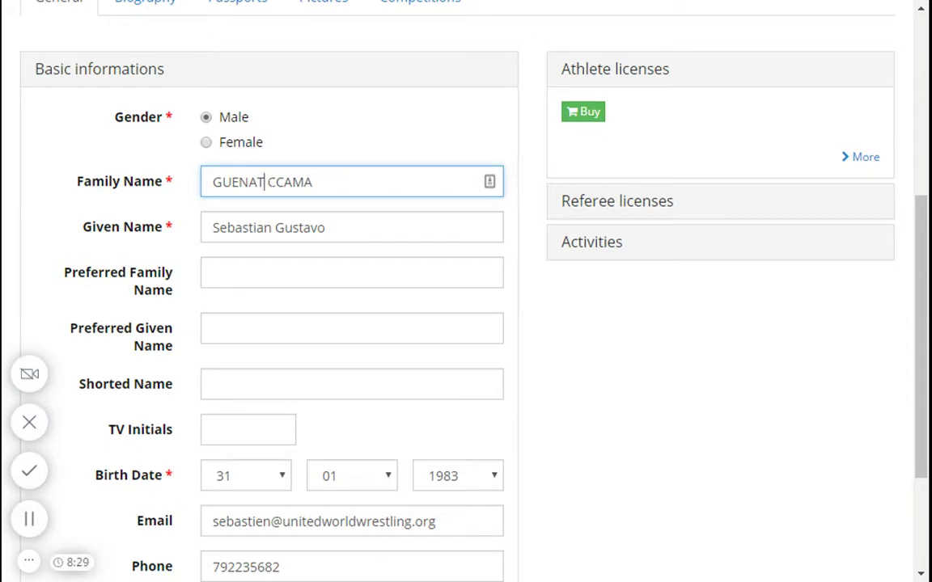
double_click(223, 182)
key(ctrl+c)
click(226, 272)
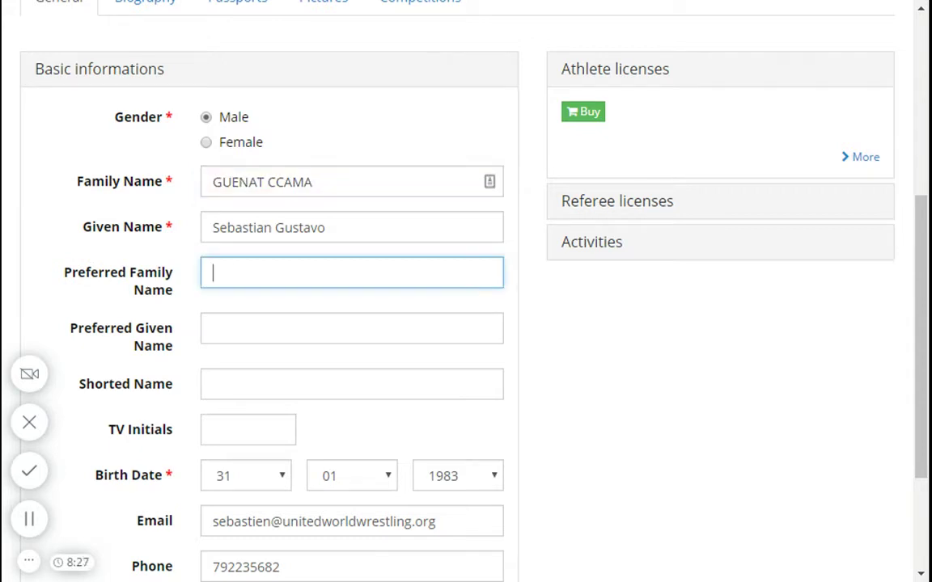
key(ctrl+v)
click(316, 254)
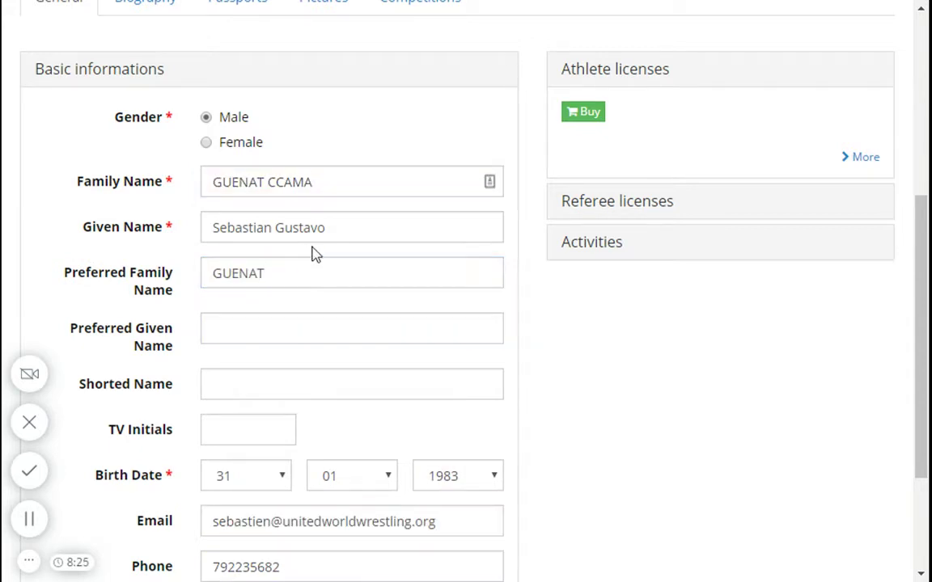
Step: Enter the first given name as Preferred Given Name and save the update
click(121, 328)
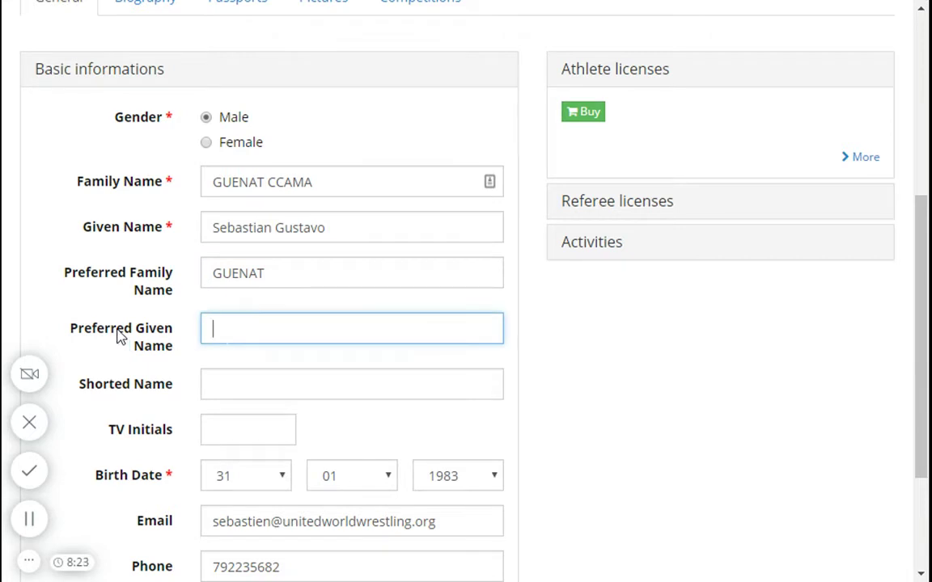
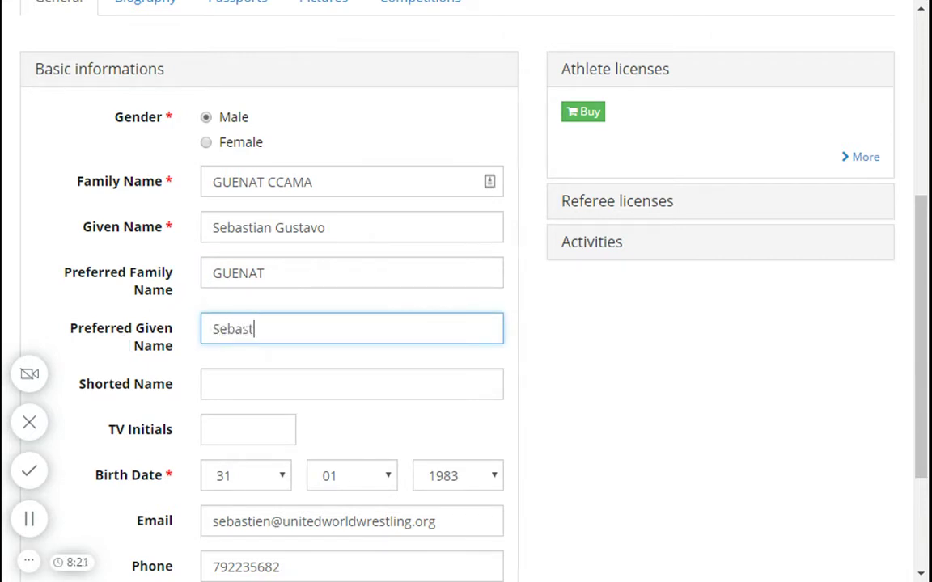
click(625, 349)
scroll(531, 426, down, 3)
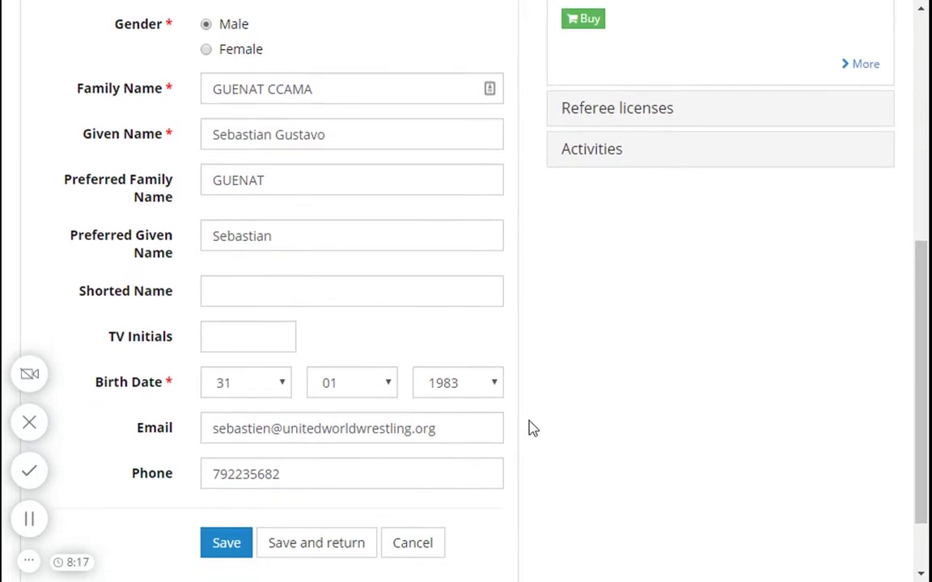
click(216, 458)
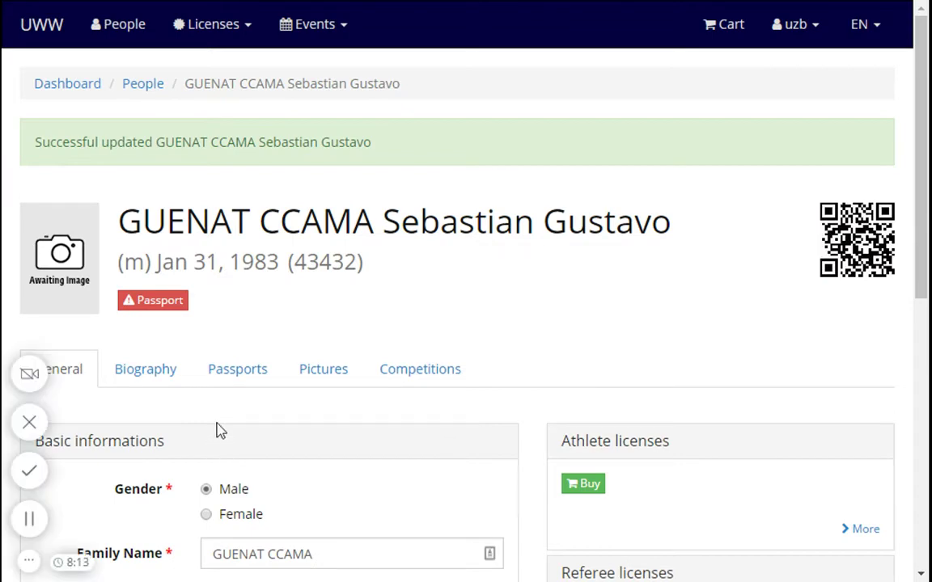
Step: Attach the scanned passport file and enter the passport number
click(243, 376)
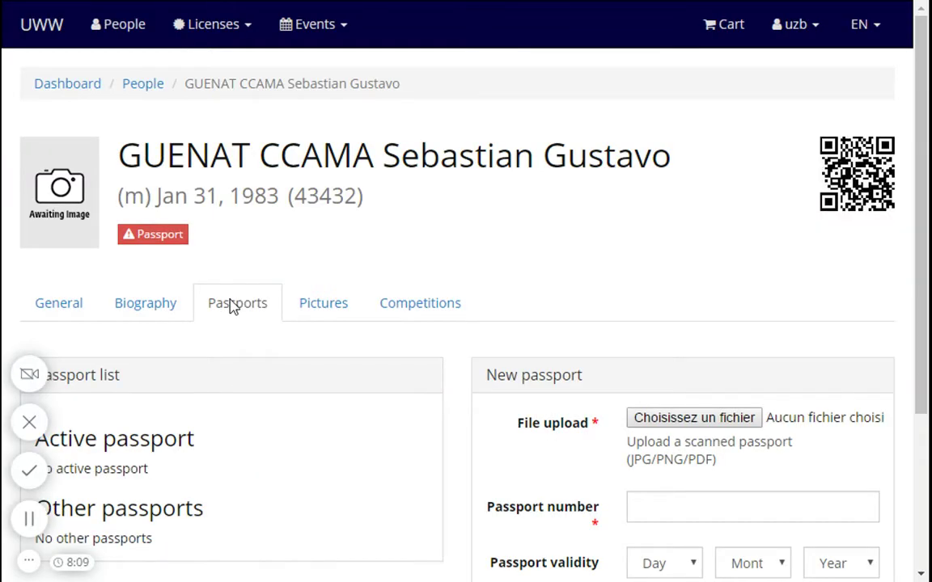
scroll(233, 307, down, 3)
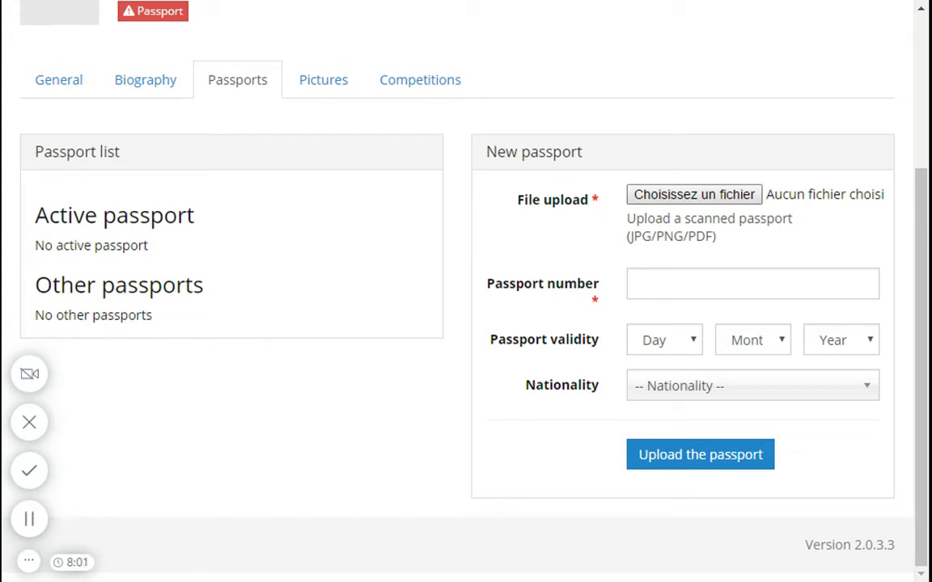
key(Return)
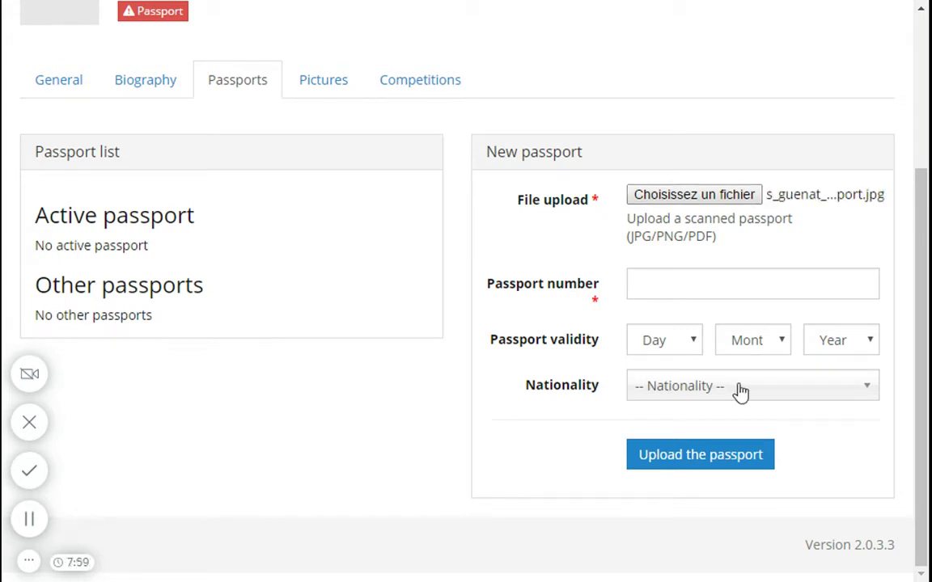
click(653, 294)
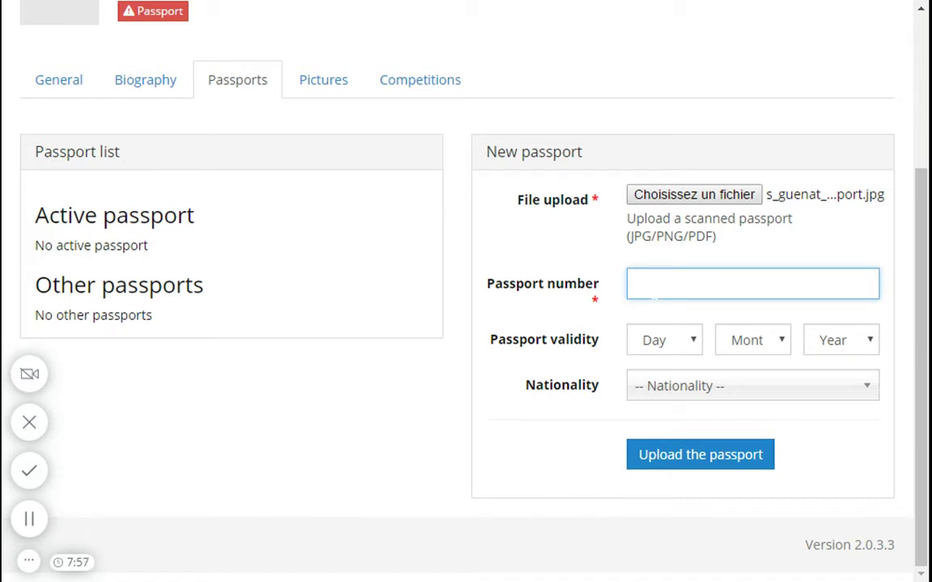
Step: Set passport validity to 04/11/2023 and nationality to Switzerland, then upload the passport
key(Tab)
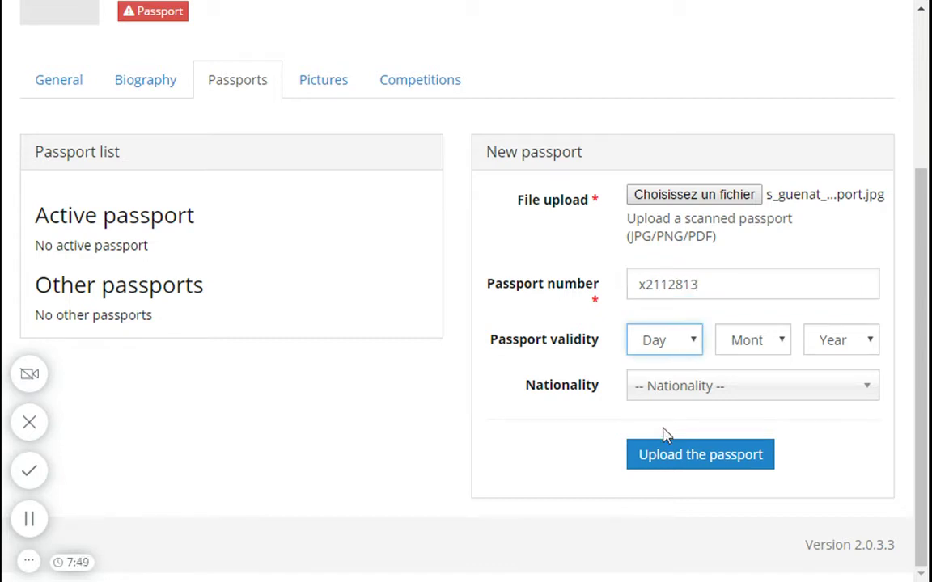
text(04)
key(Tab)
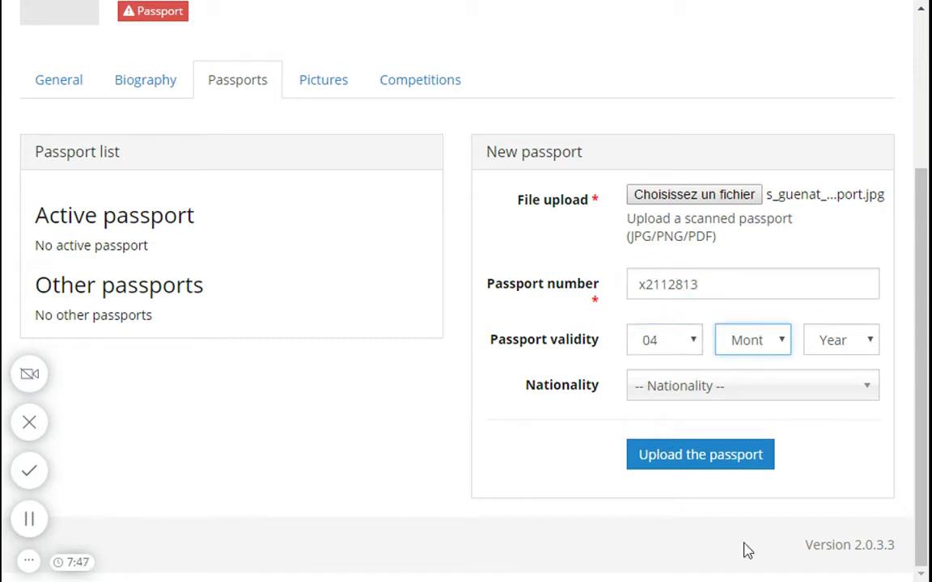
text(11)
key(Tab)
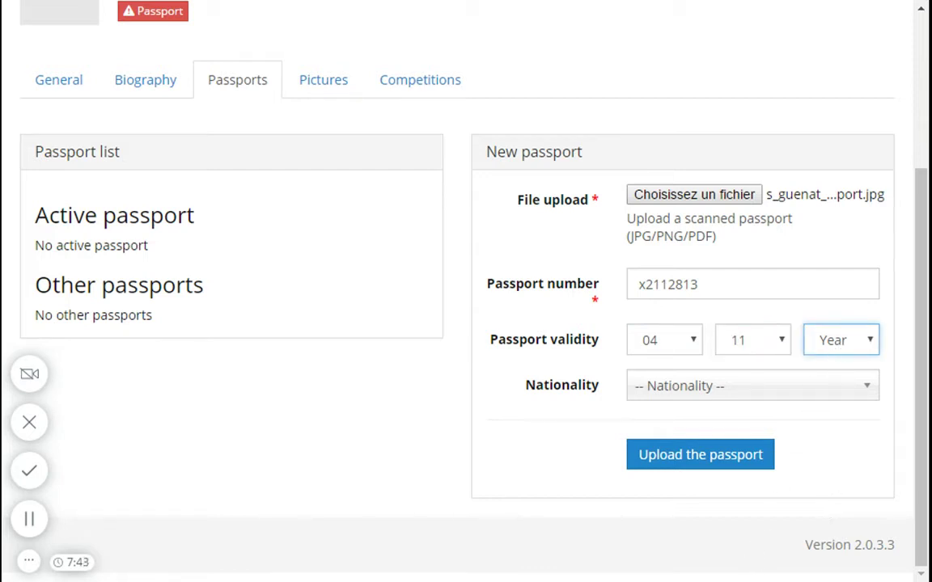
key(Down)
click(693, 387)
text(sw)
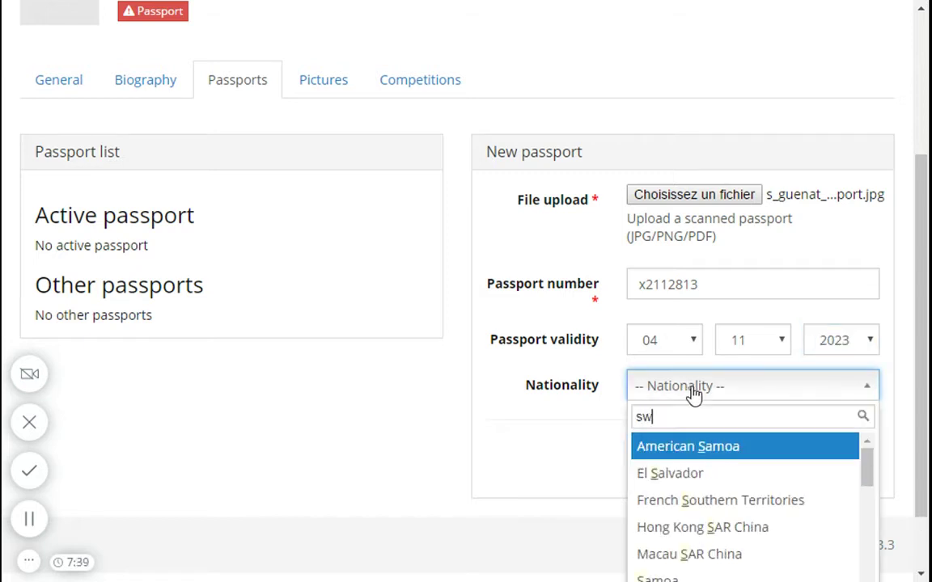
click(671, 500)
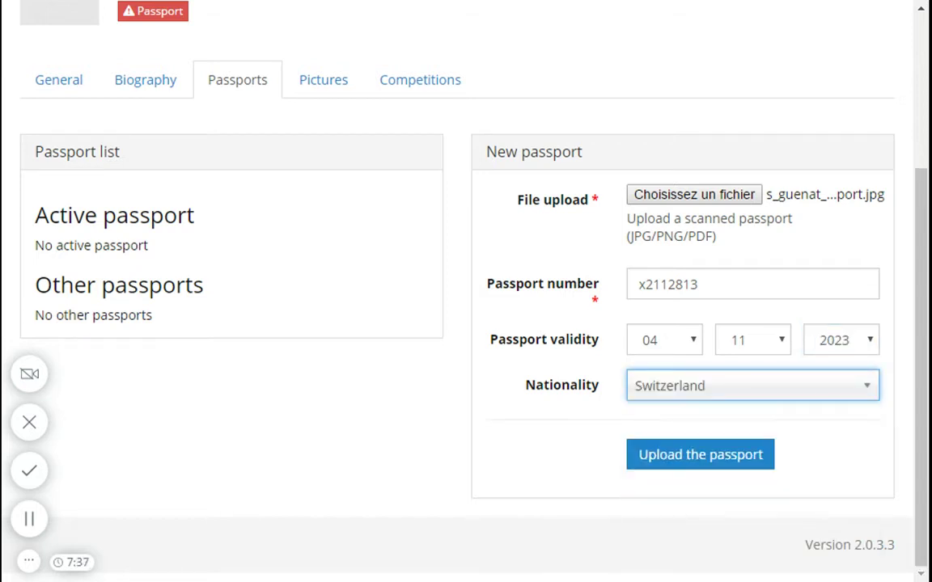
click(694, 459)
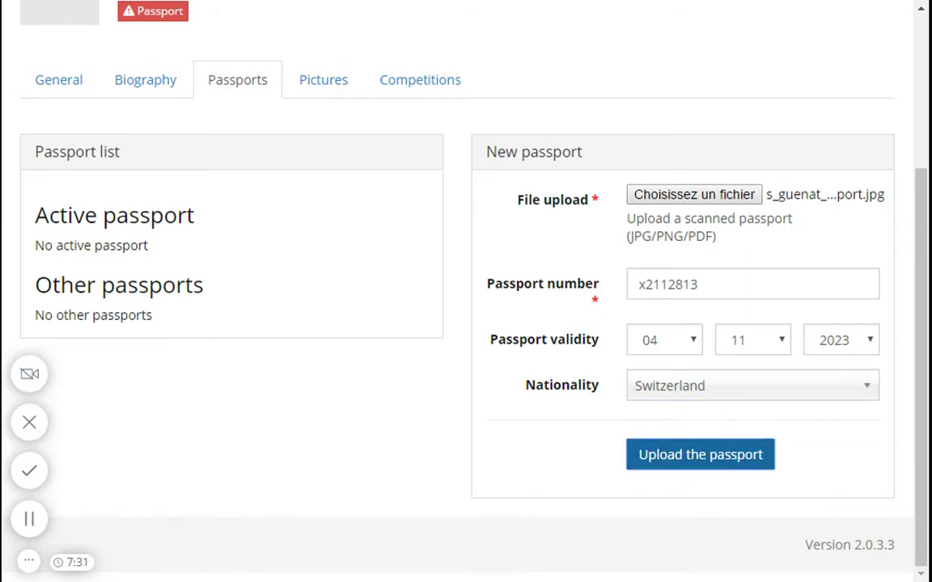
Step: Check the passport under Other passports, expiring 11/2023 and pending UWW approval
scroll(579, 371, down, 4)
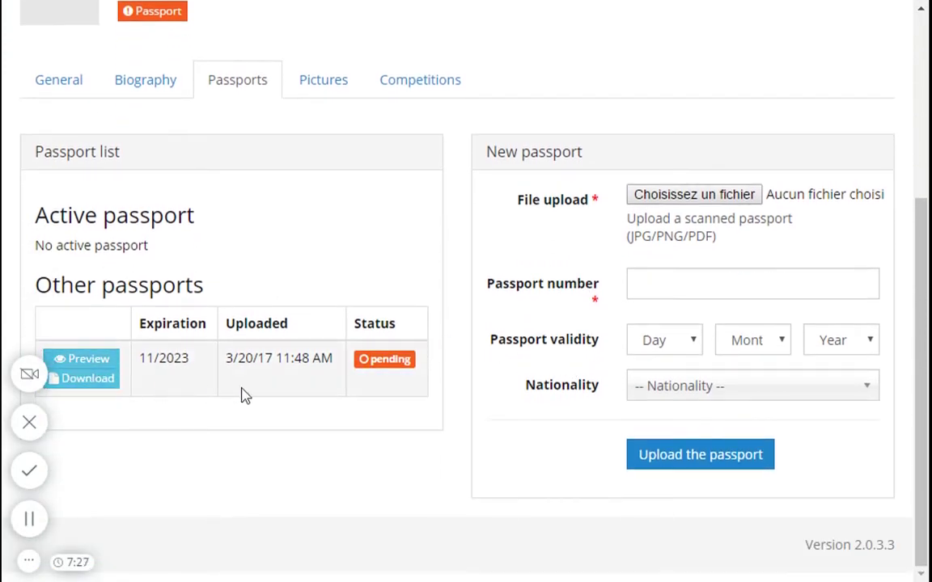
mouse_move(391, 368)
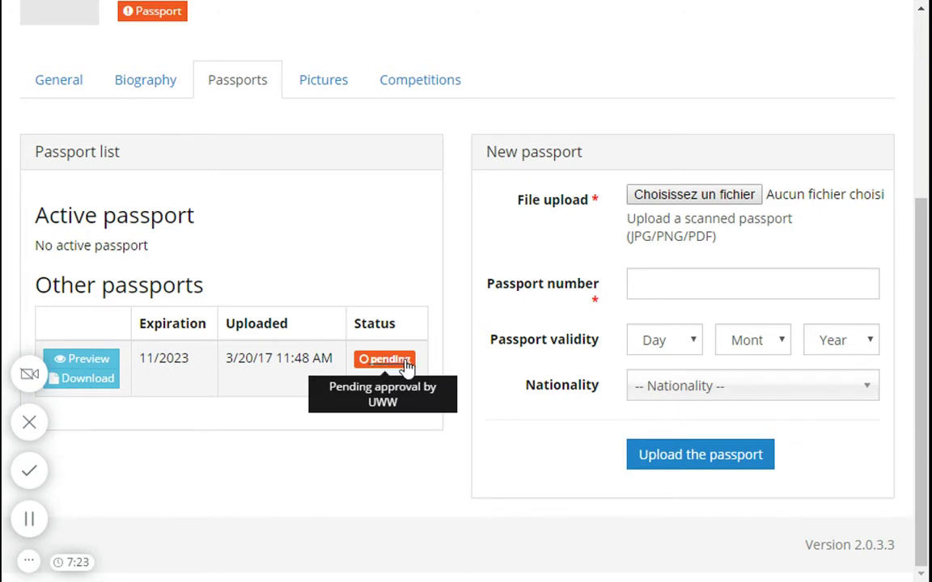
click(93, 364)
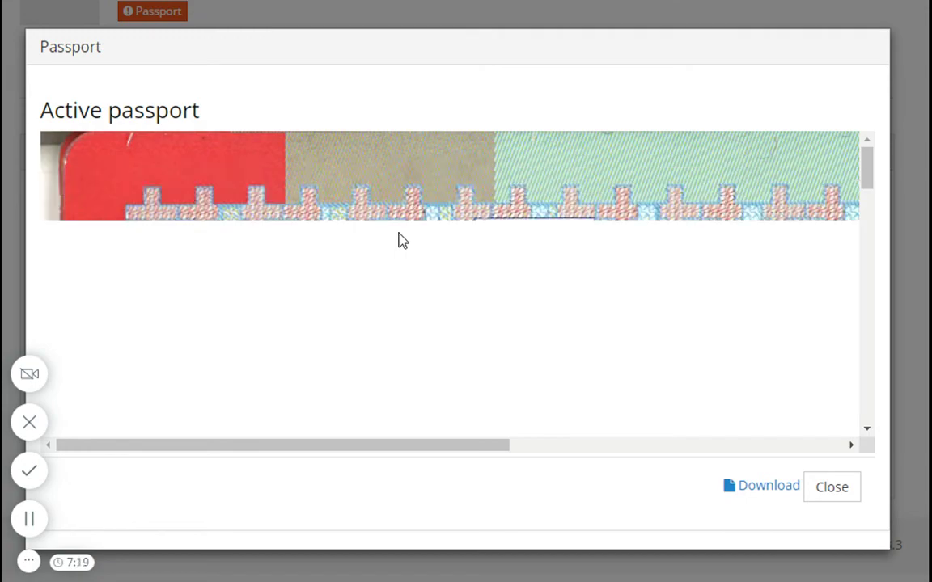
scroll(440, 265, down, 5)
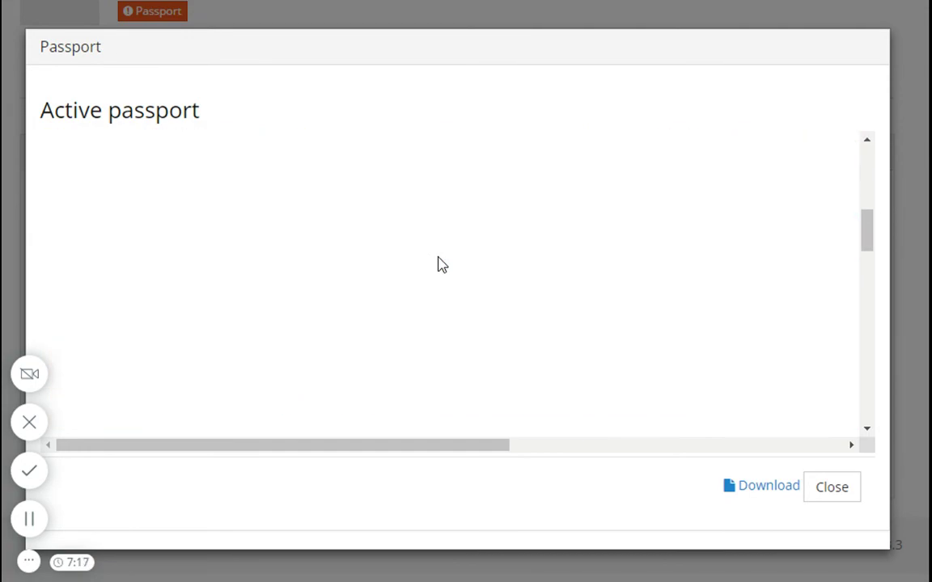
scroll(440, 265, up, 3)
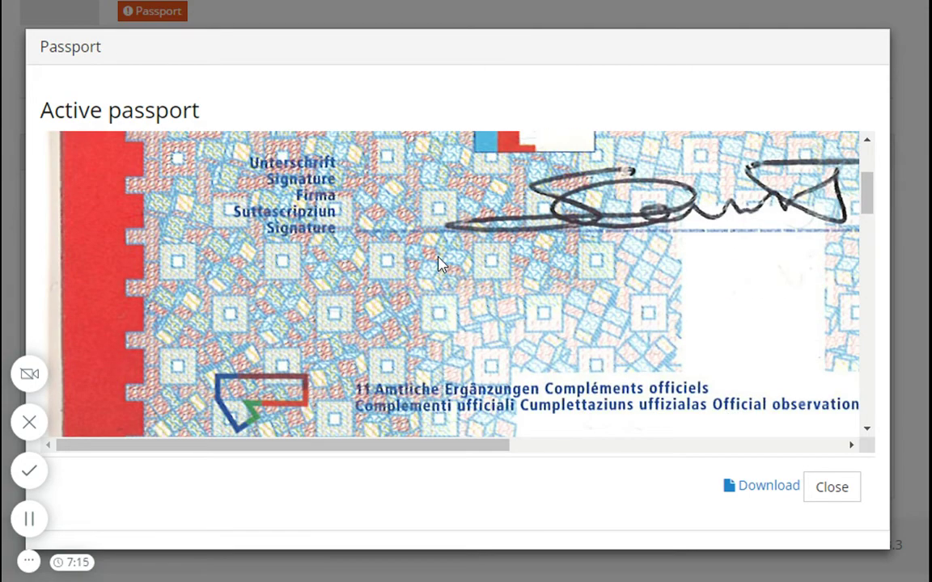
scroll(440, 264, down, 5)
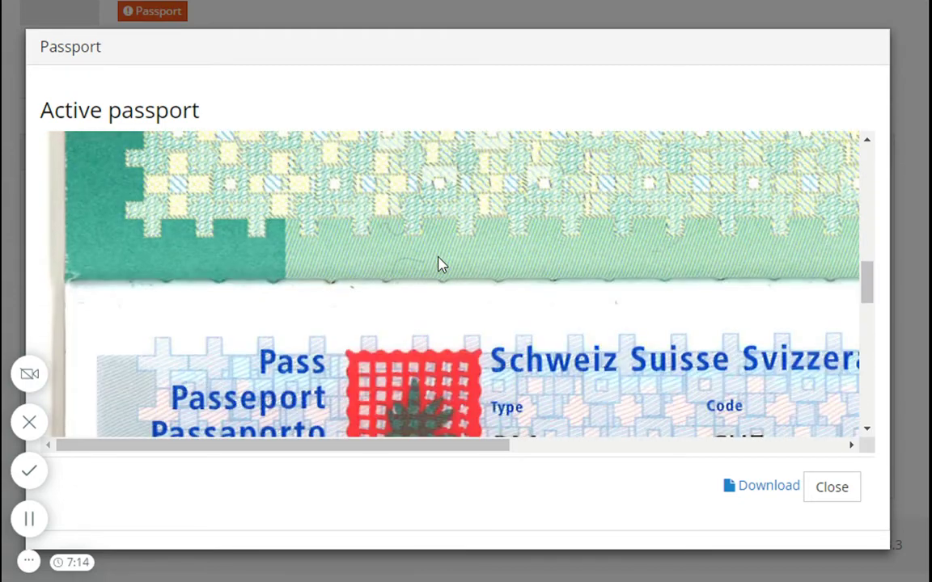
scroll(440, 264, down, 5)
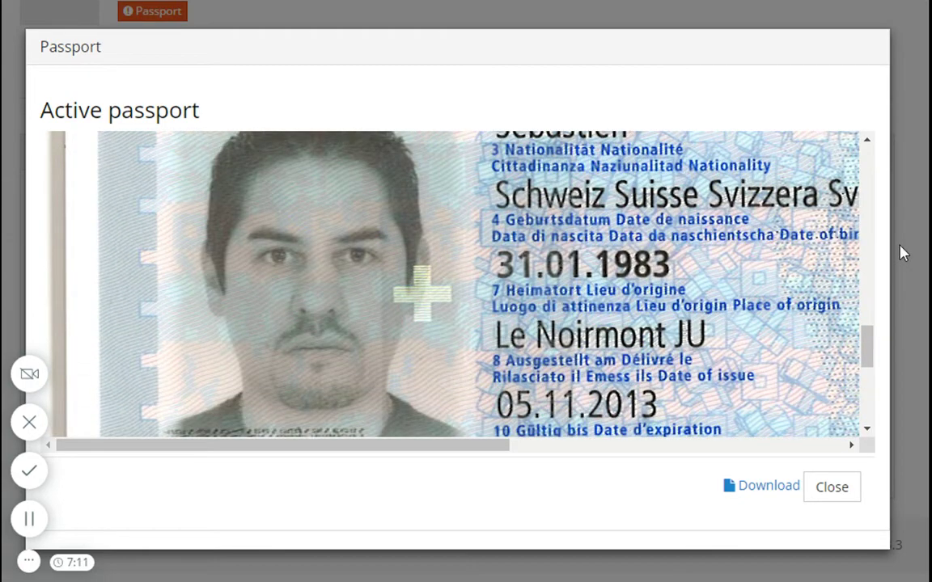
click(903, 253)
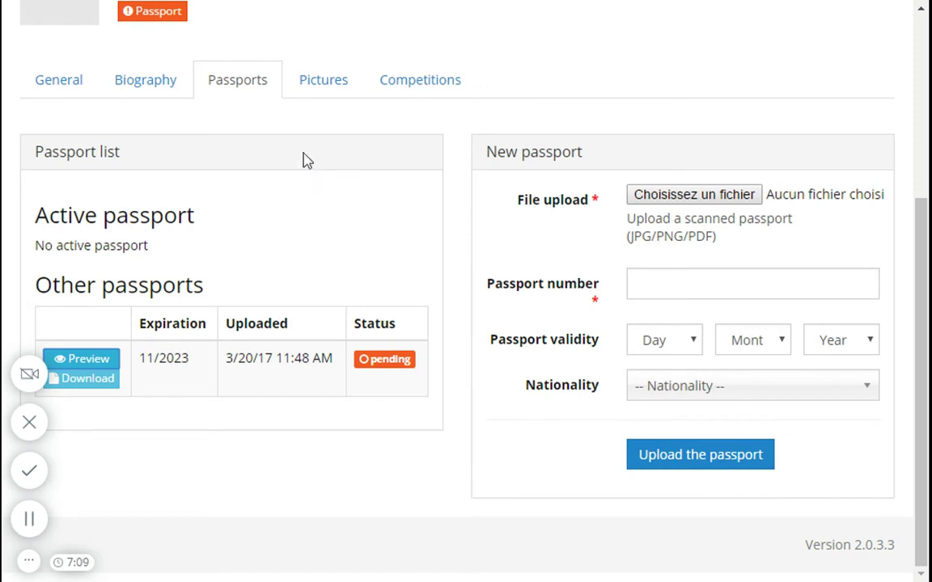
Step: Upload RW5A1026.jpg as the athlete picture and review the crop box and saved photo
click(322, 86)
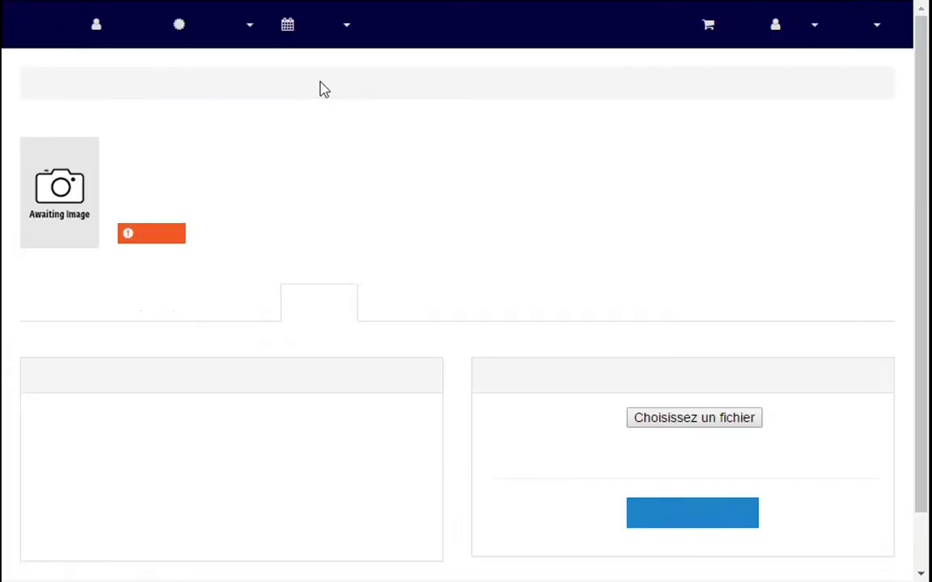
scroll(394, 298, down, 1)
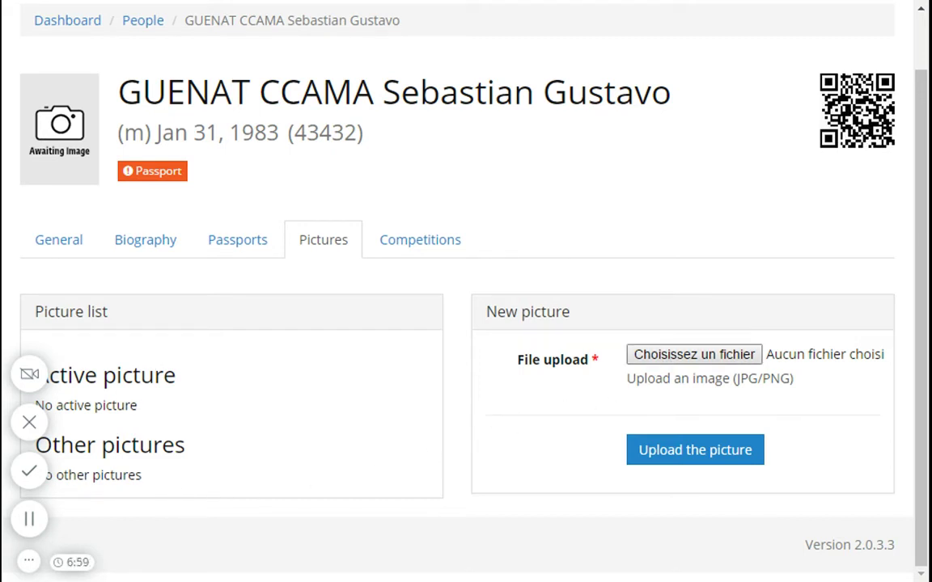
click(678, 460)
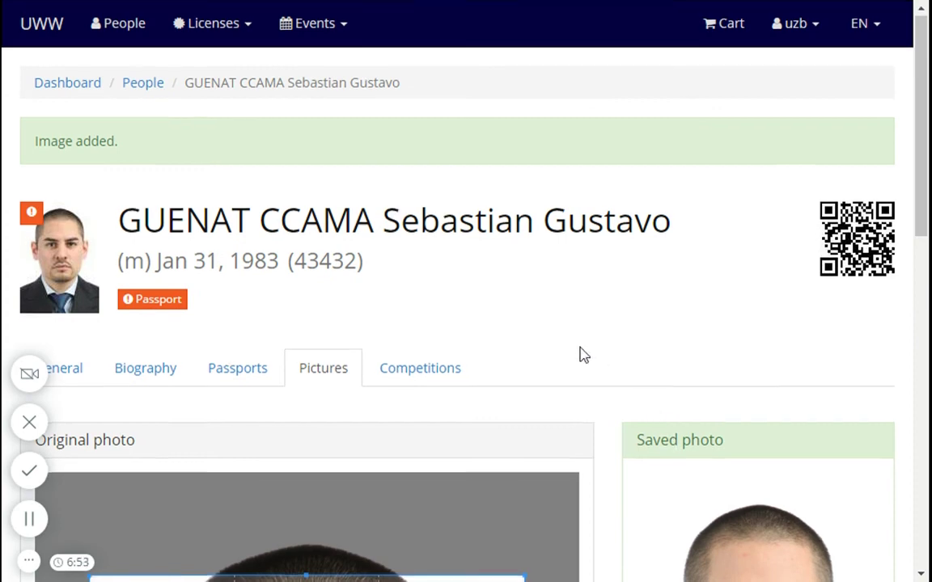
scroll(580, 354, down, 3)
scroll(583, 354, down, 2)
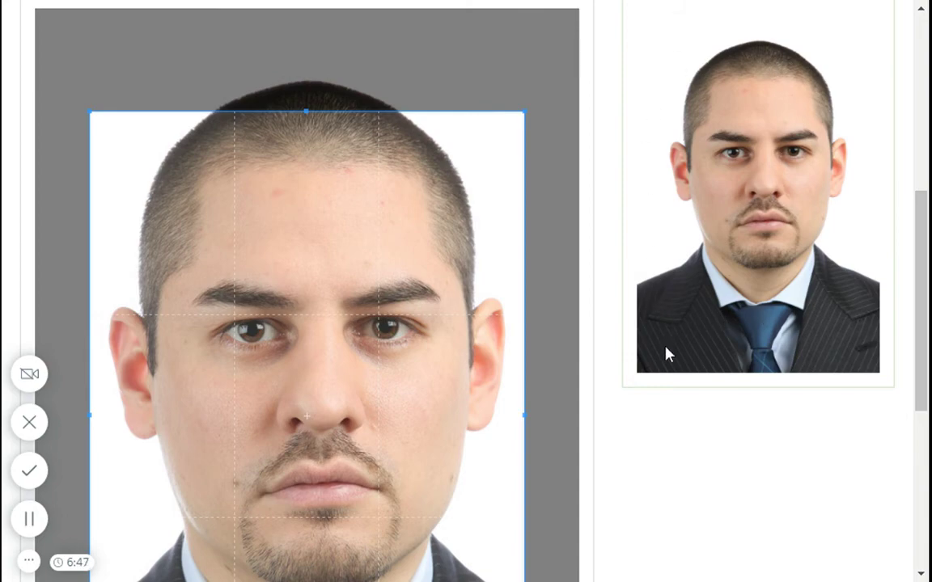
scroll(677, 447, down, 4)
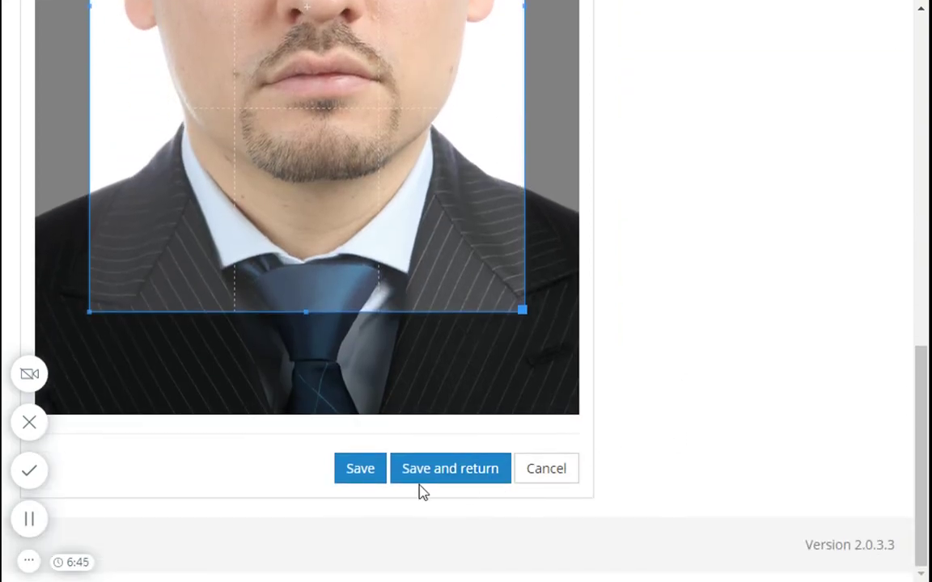
scroll(677, 456, up, 5)
scroll(696, 444, up, 3)
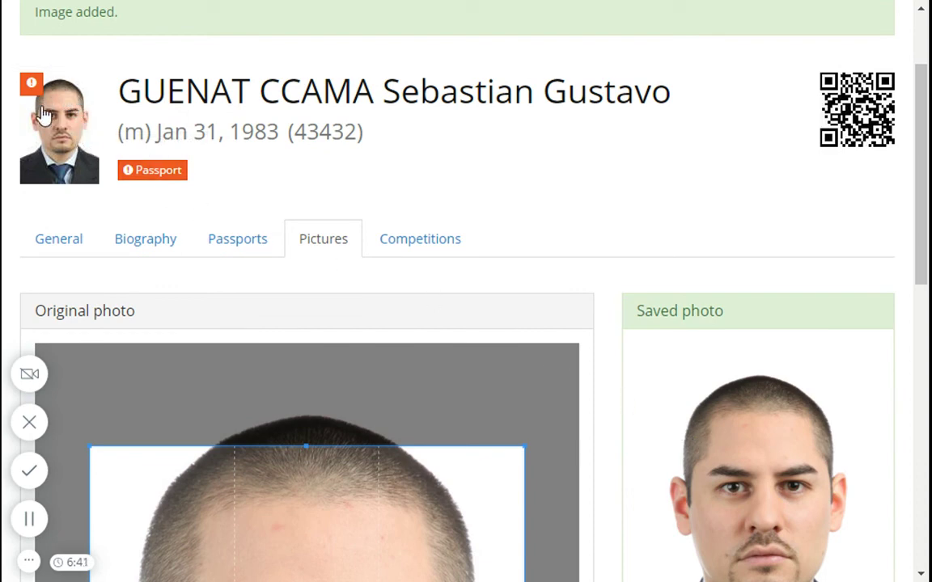
Step: Switch to the General tab to see the new photo in the profile header
click(64, 249)
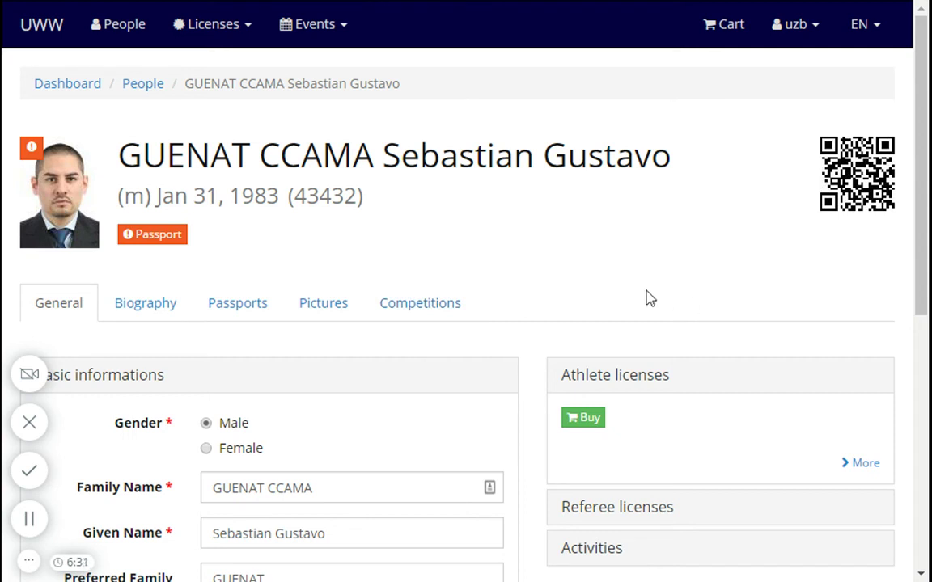
Step: Return to the People list and verify the athlete's photo and pending passport status icons
click(137, 85)
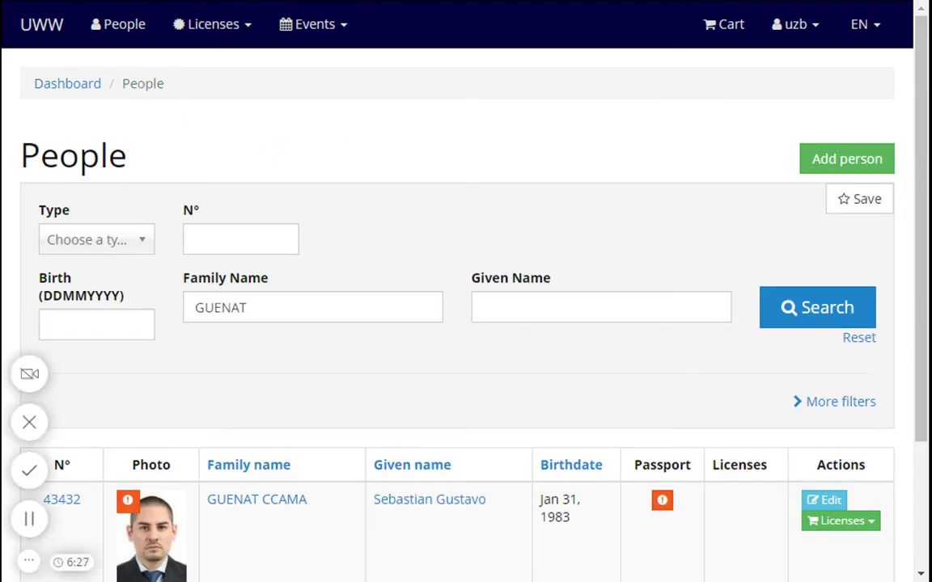
scroll(275, 370, down, 3)
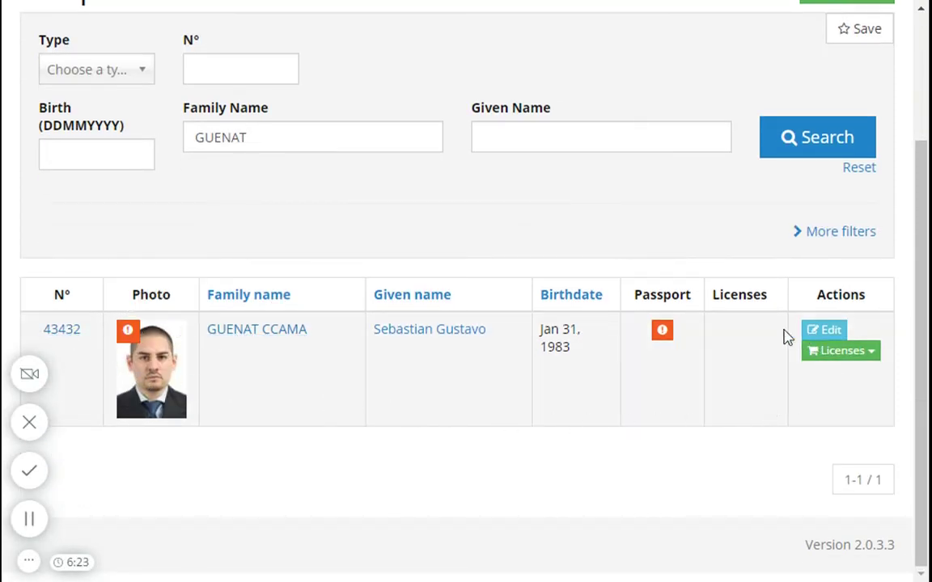
mouse_move(663, 335)
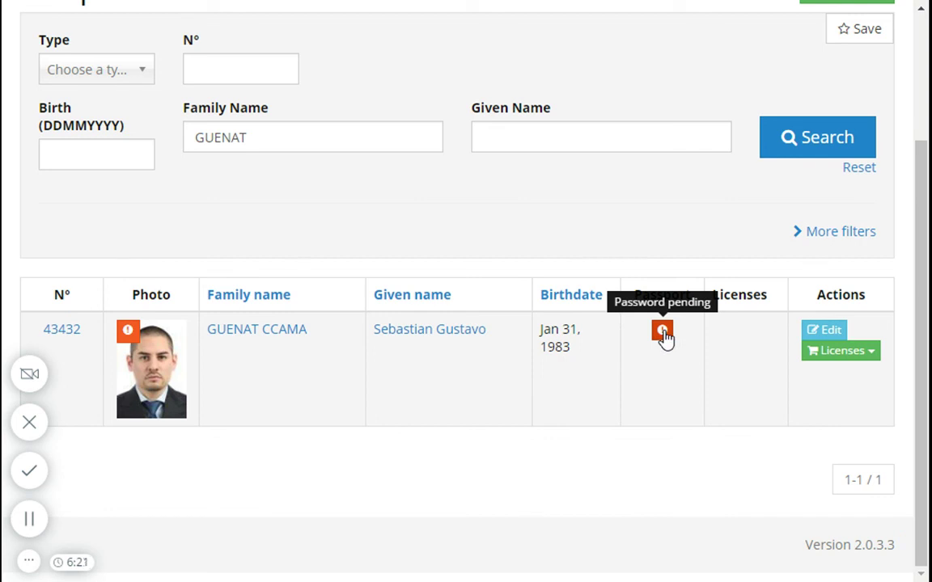
mouse_move(129, 340)
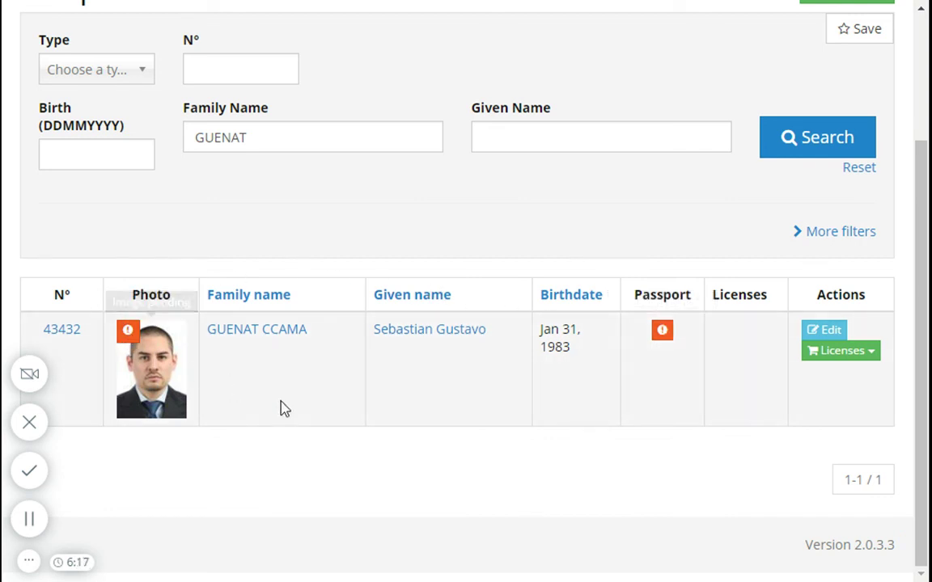
click(838, 358)
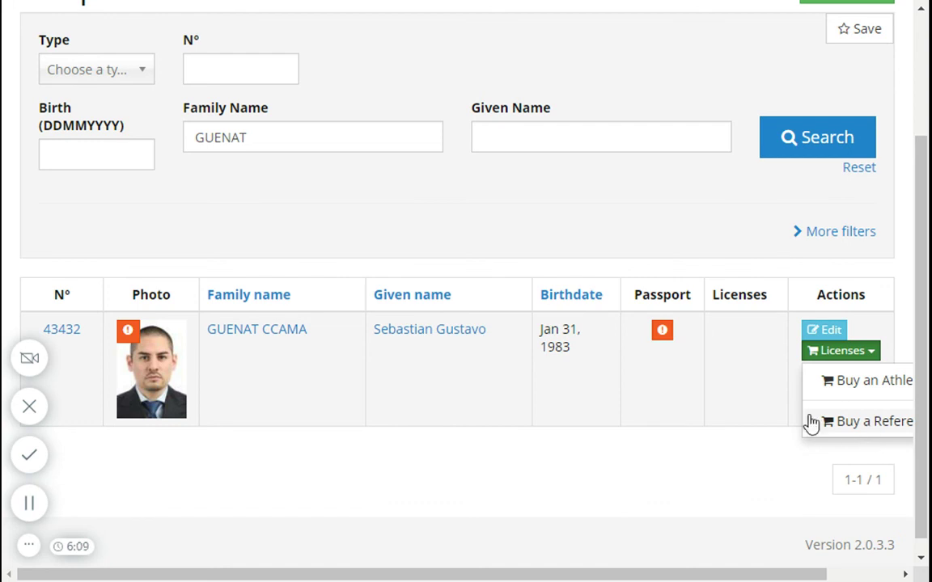
click(668, 407)
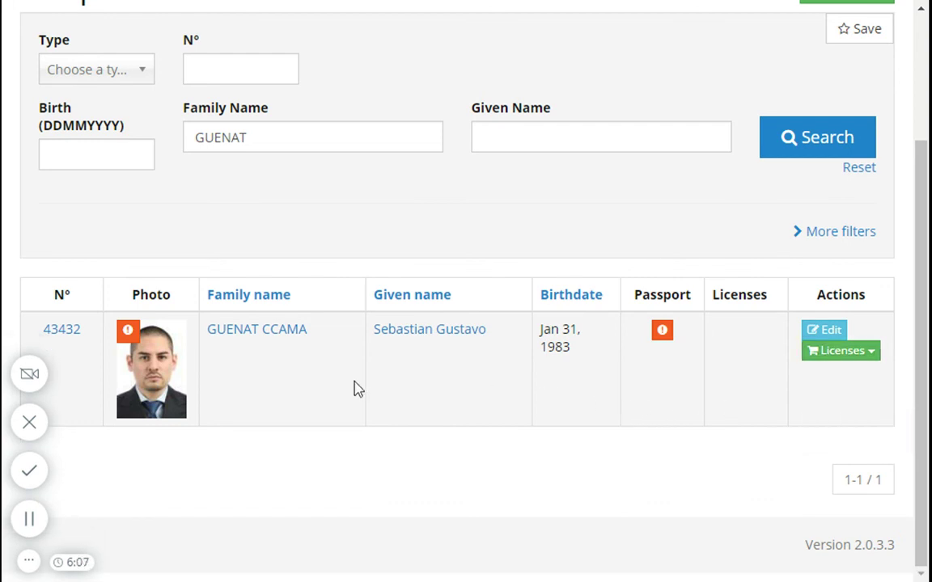